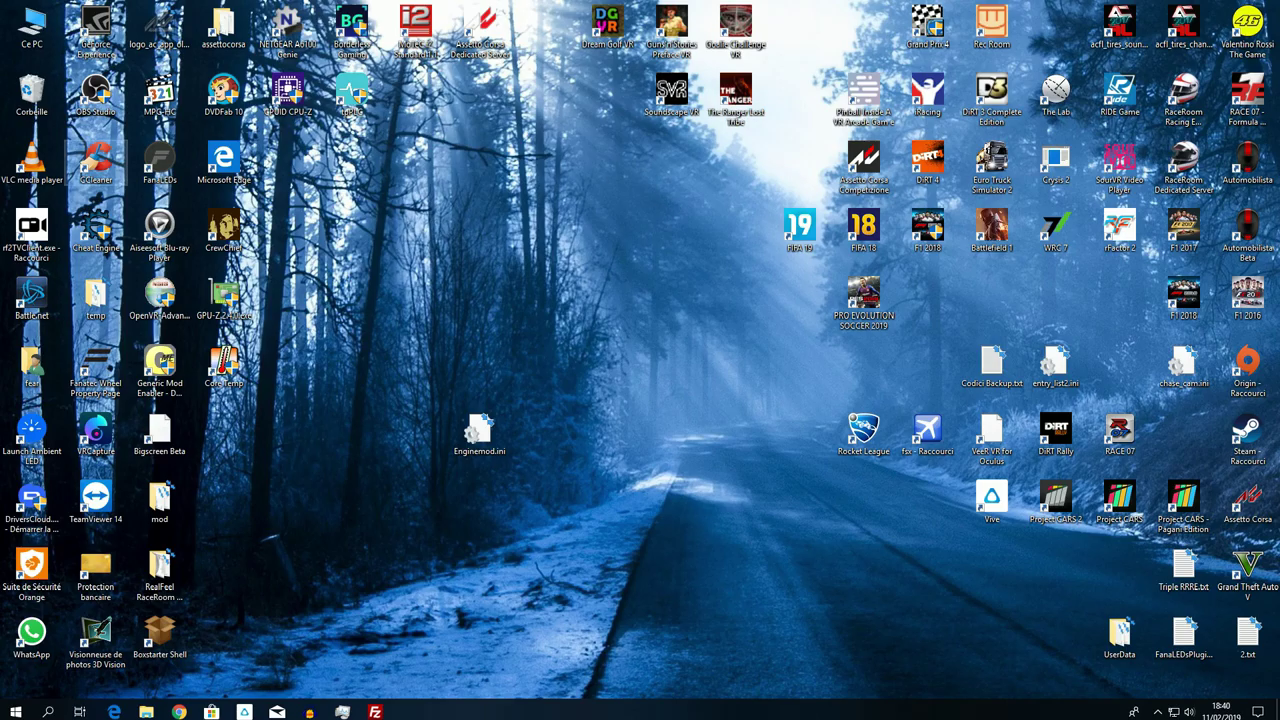
- Browse to the personal profile folder under Utilisateurs on the Boot (C:) drive and select its AppData folder
double_click(31, 28)
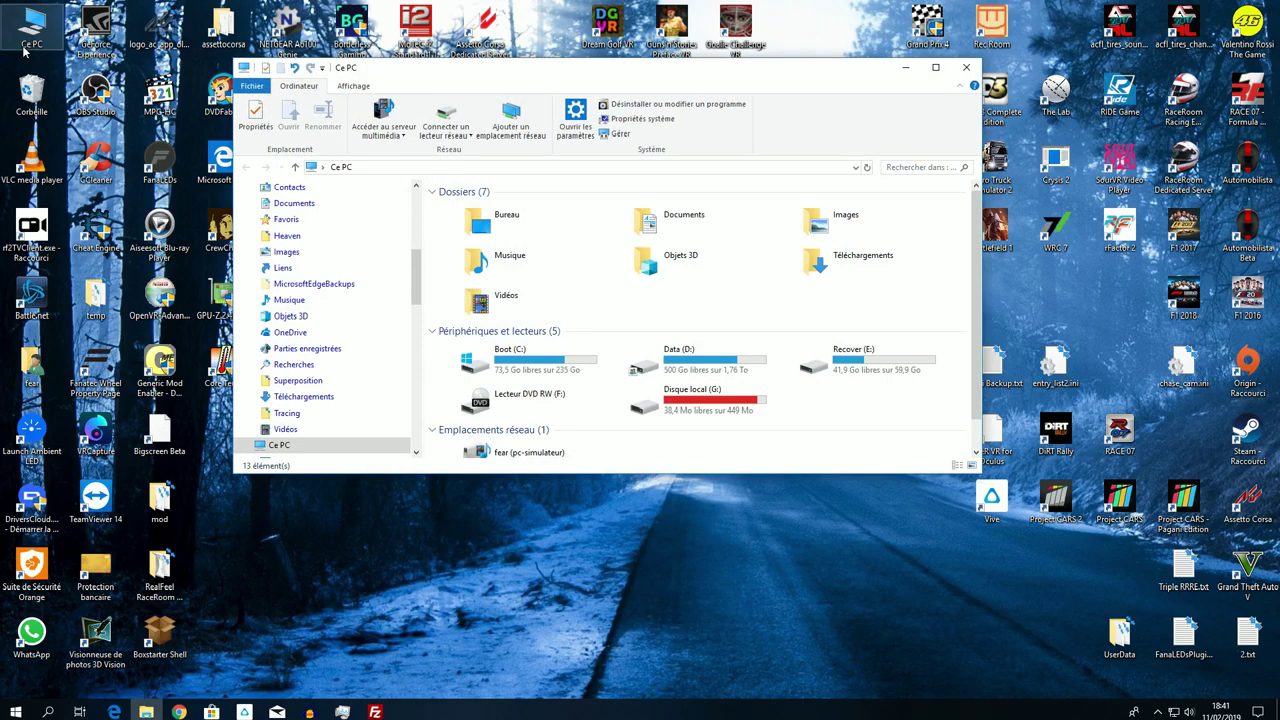
double_click(505, 357)
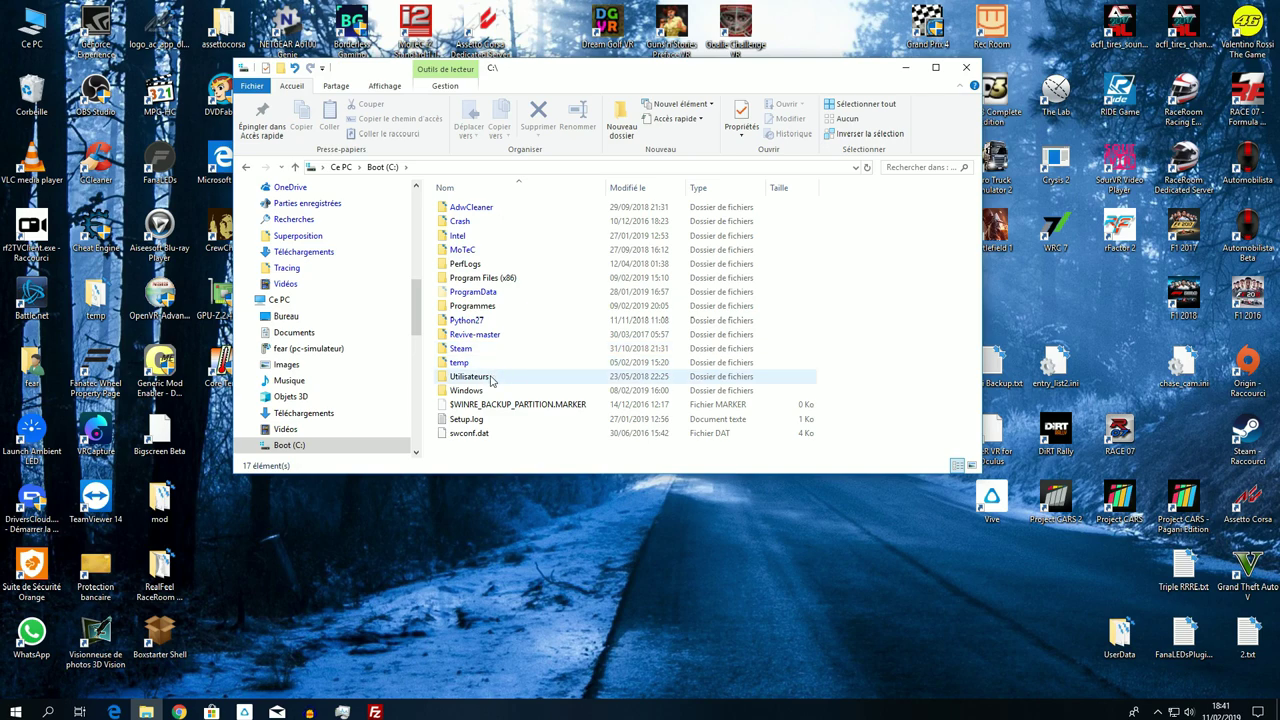
double_click(492, 377)
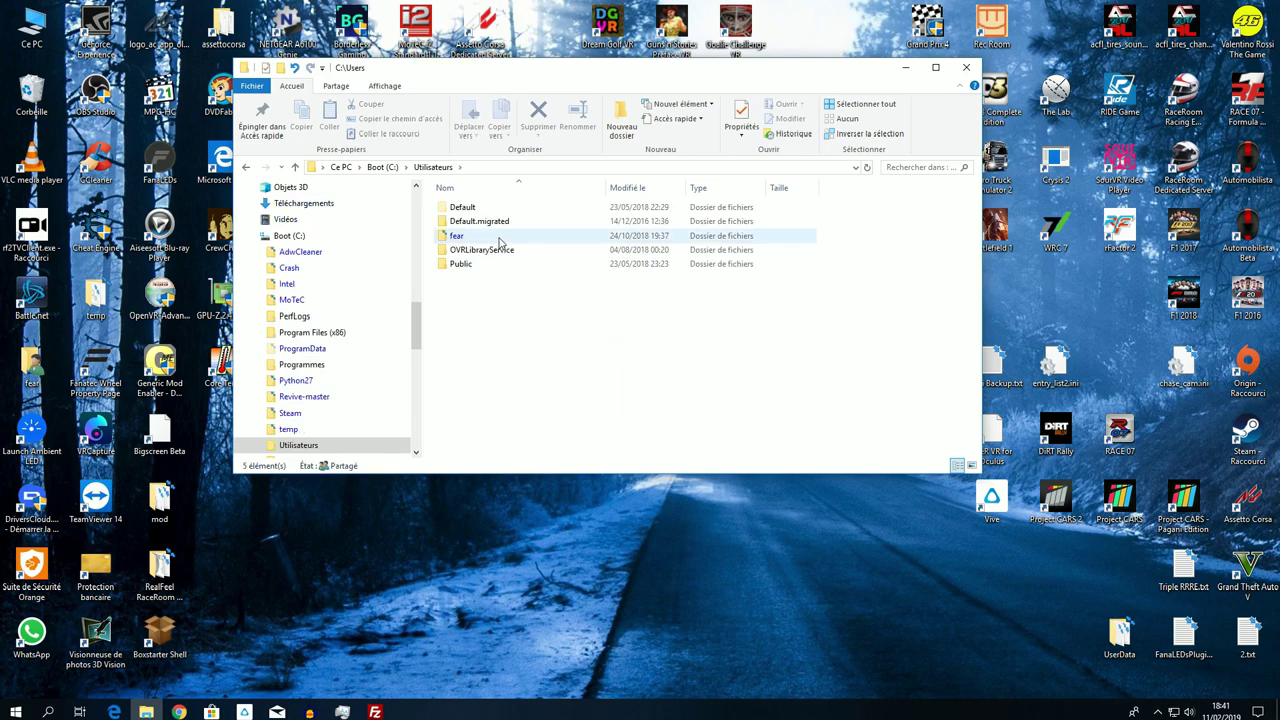
double_click(500, 243)
left_click(488, 292)
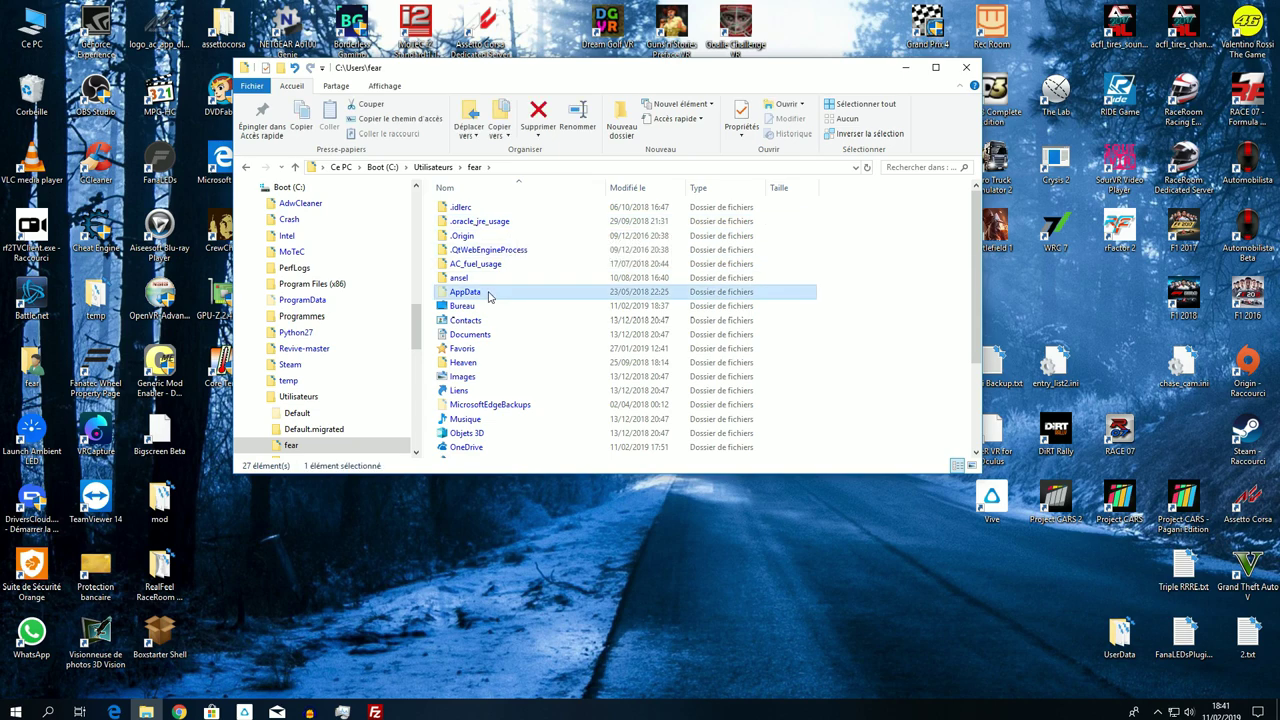
- Check the hidden files and folders setting in the folder options, leaving the options without making changes
left_click(384, 85)
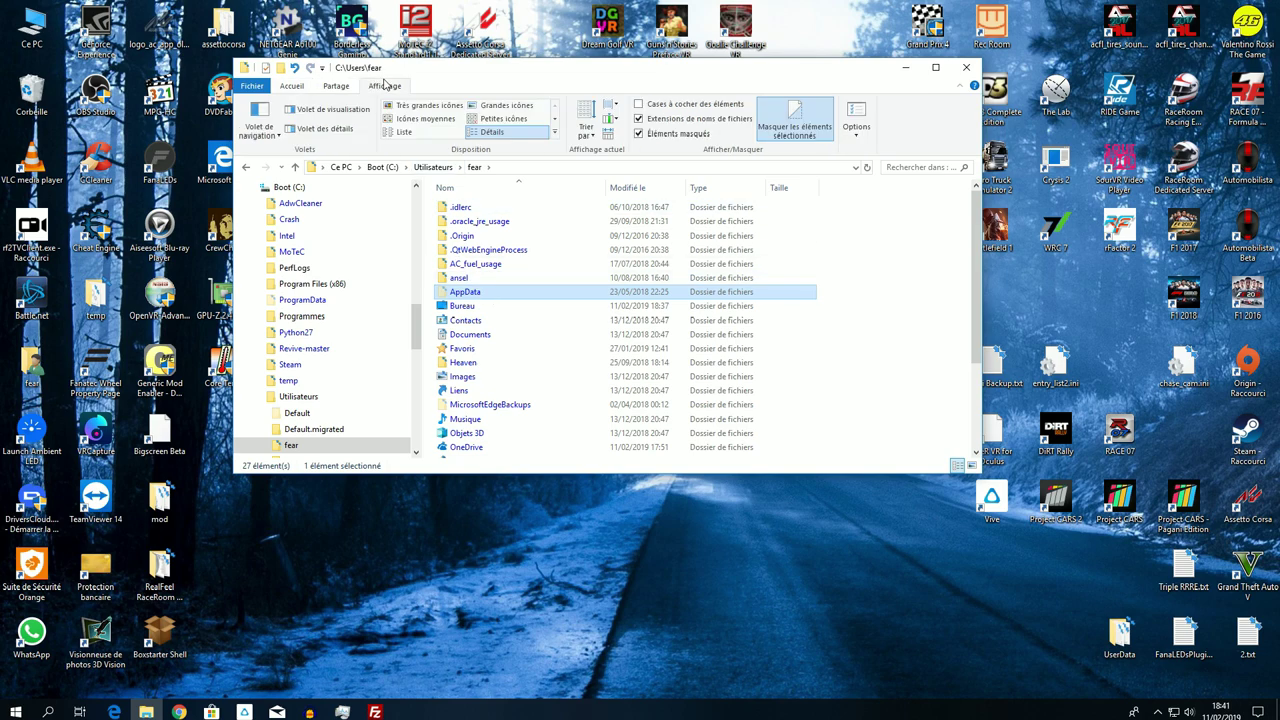
left_click(858, 128)
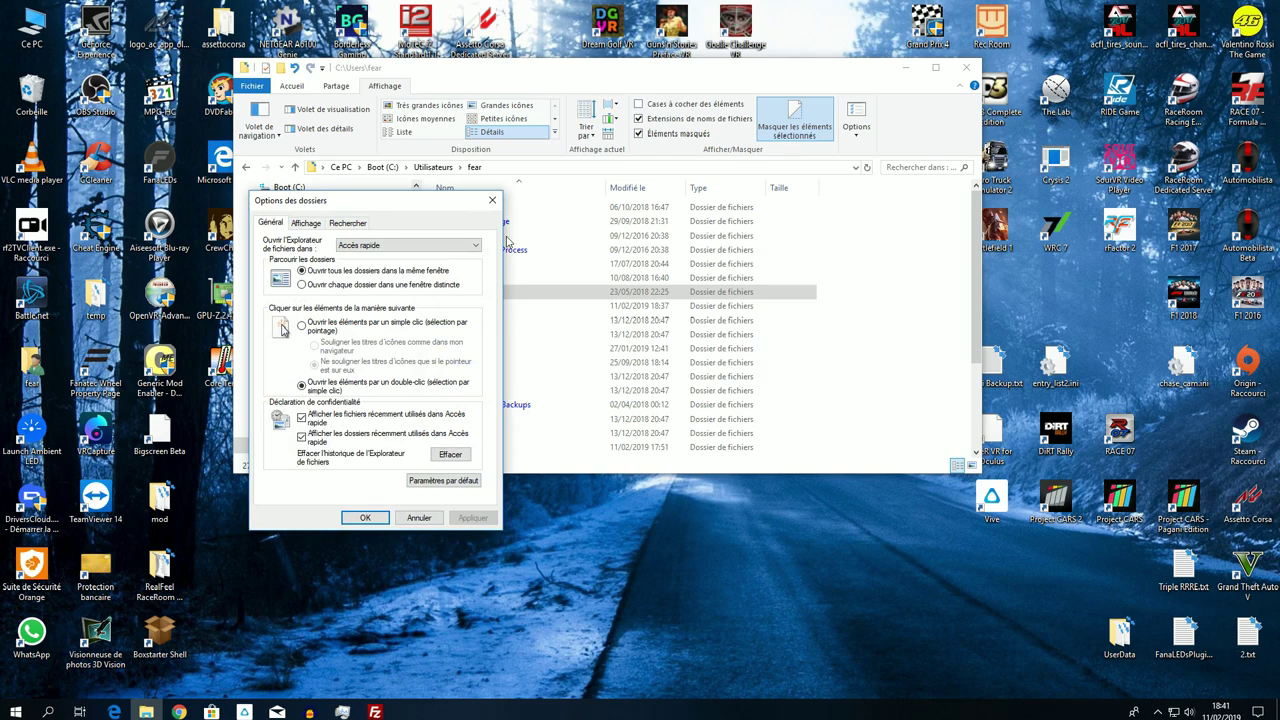
left_click(306, 223)
scroll(403, 353, "down", 2)
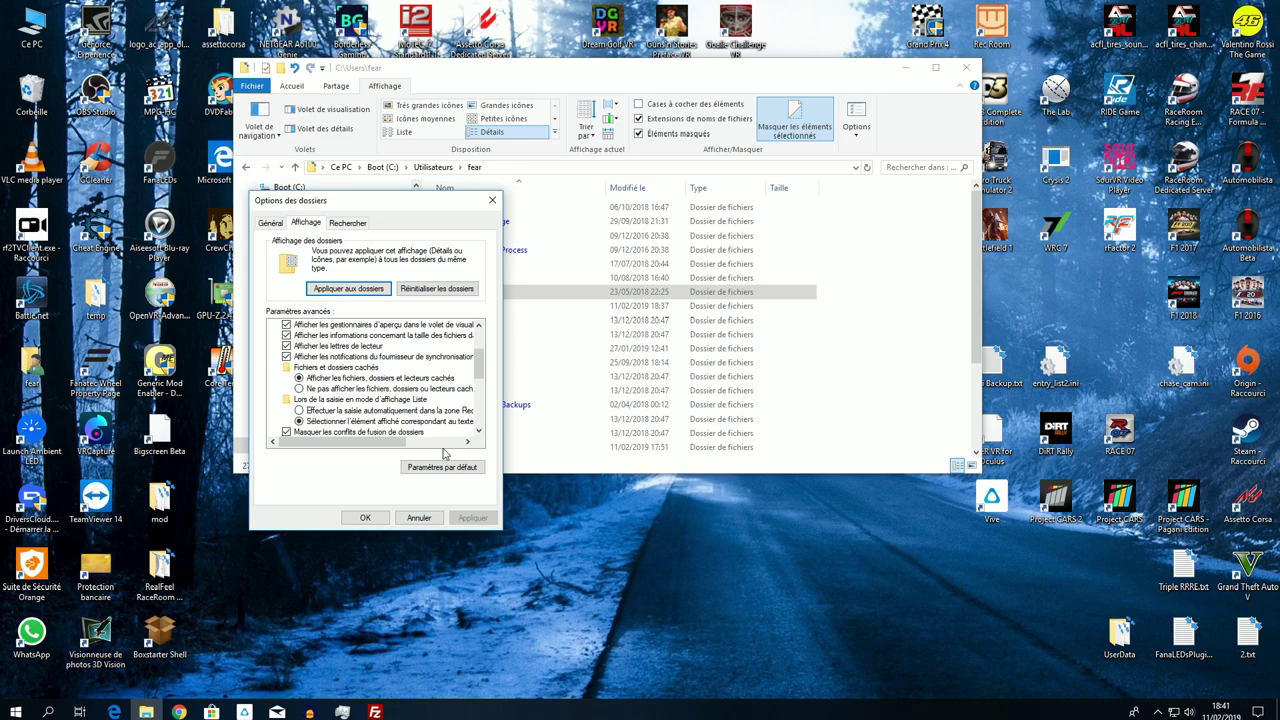
left_click(425, 519)
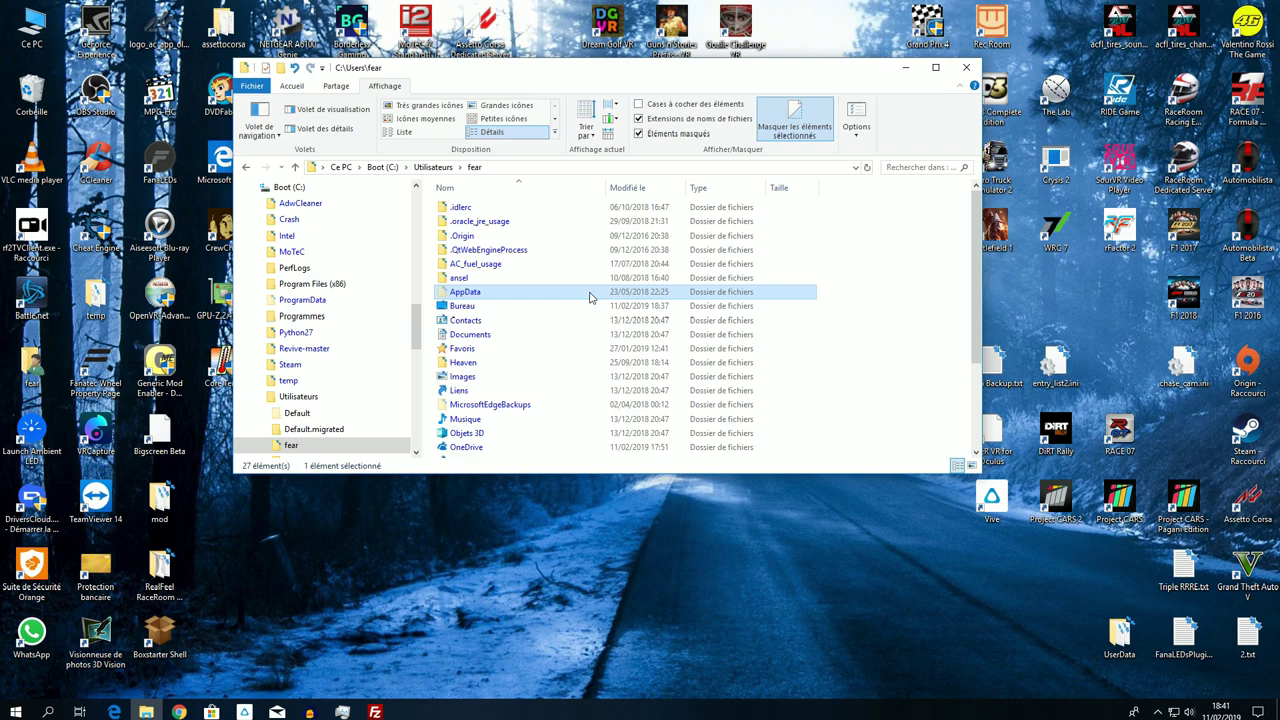
- Open the WindowsNoEditor folder at AppData\Local\AC2\Saved\Config
double_click(531, 293)
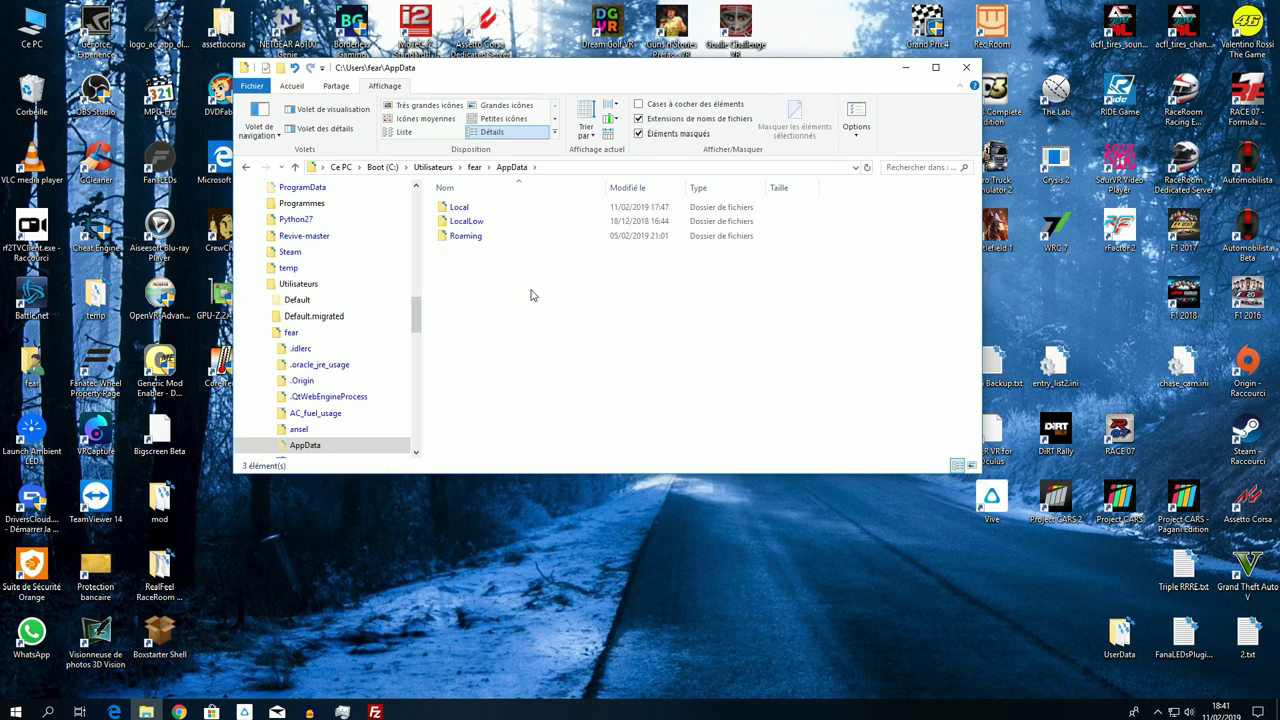
double_click(535, 208)
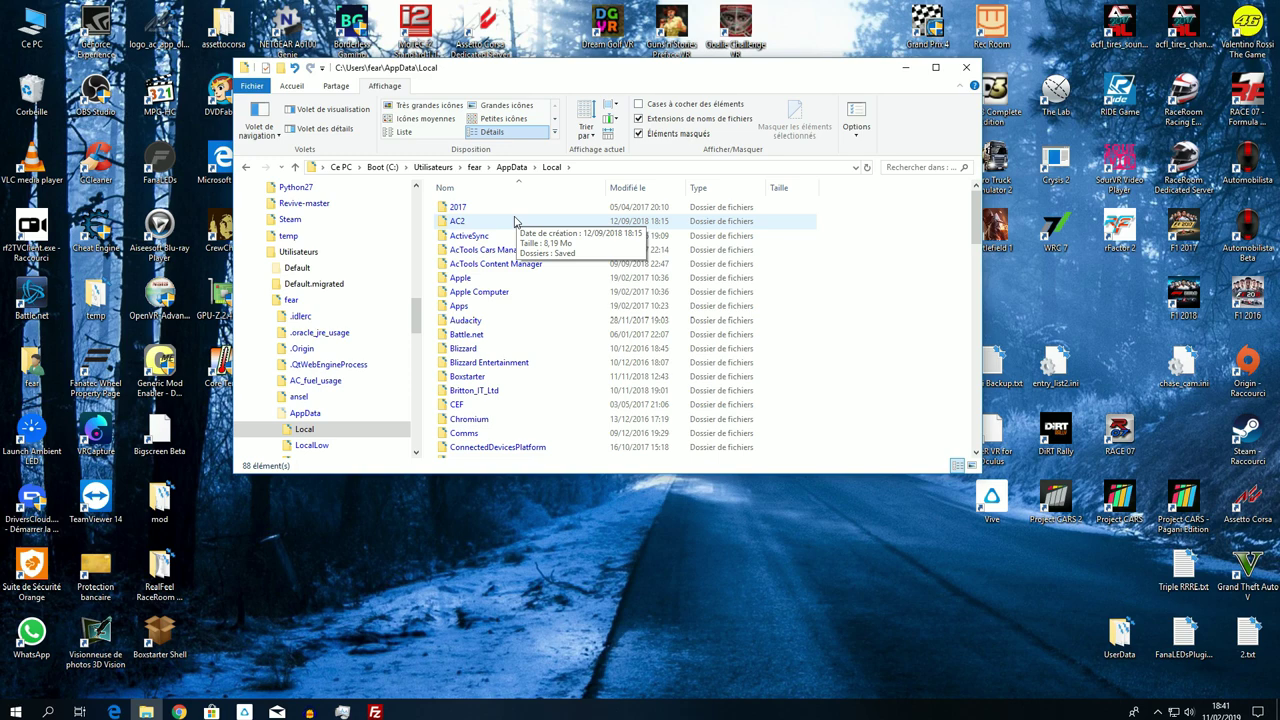
double_click(515, 220)
double_click(505, 209)
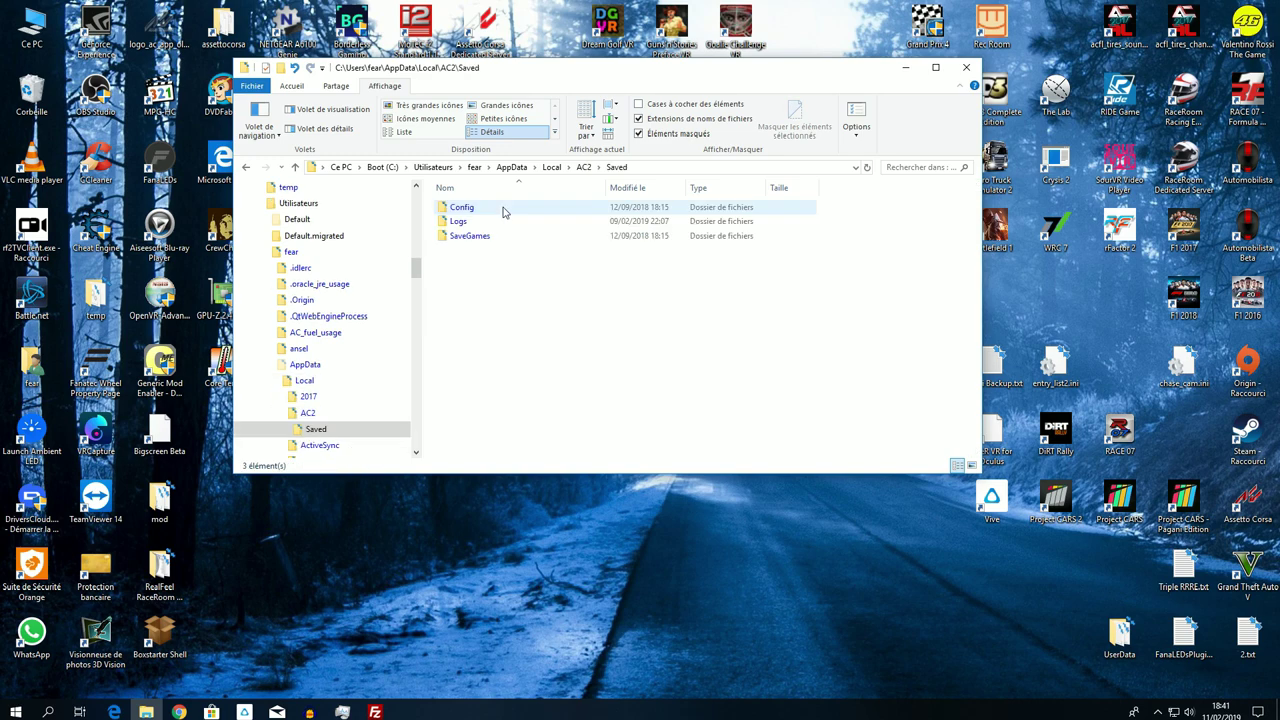
double_click(505, 209)
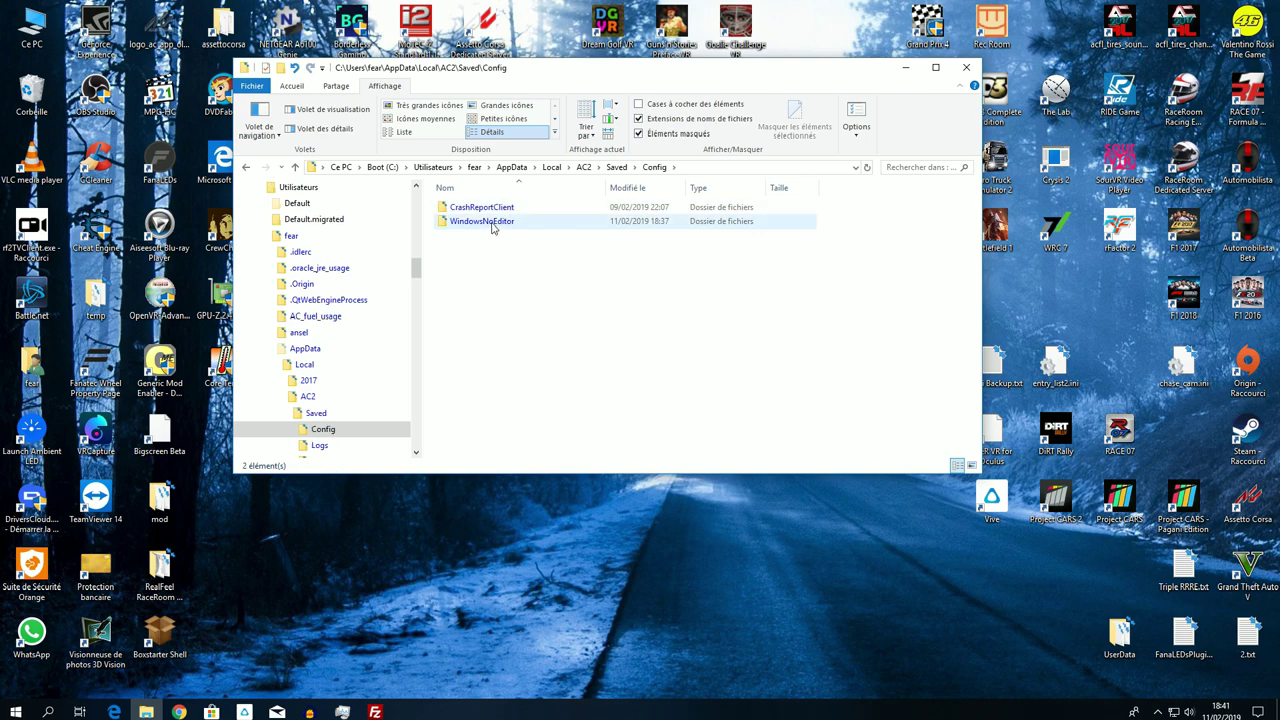
double_click(490, 221)
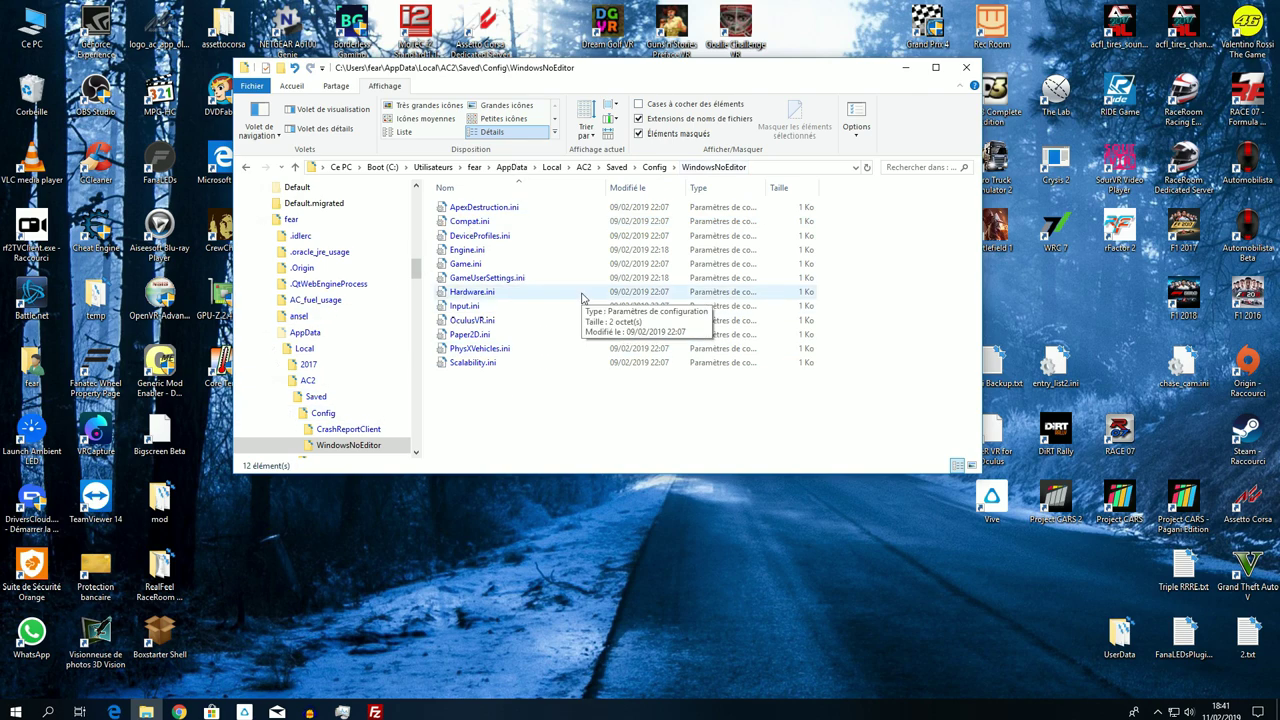
- View the contents of the original Engine.ini and close it without changes
double_click(540, 249)
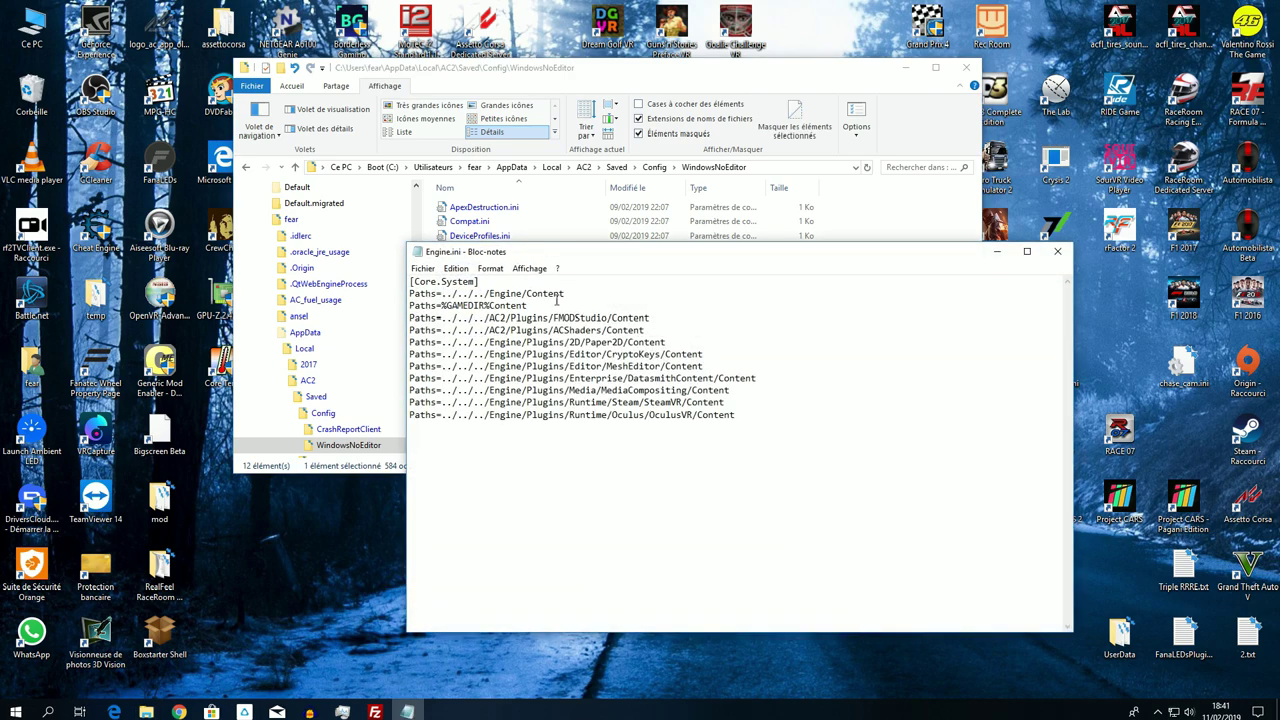
left_click_drag(760, 418, 497, 256)
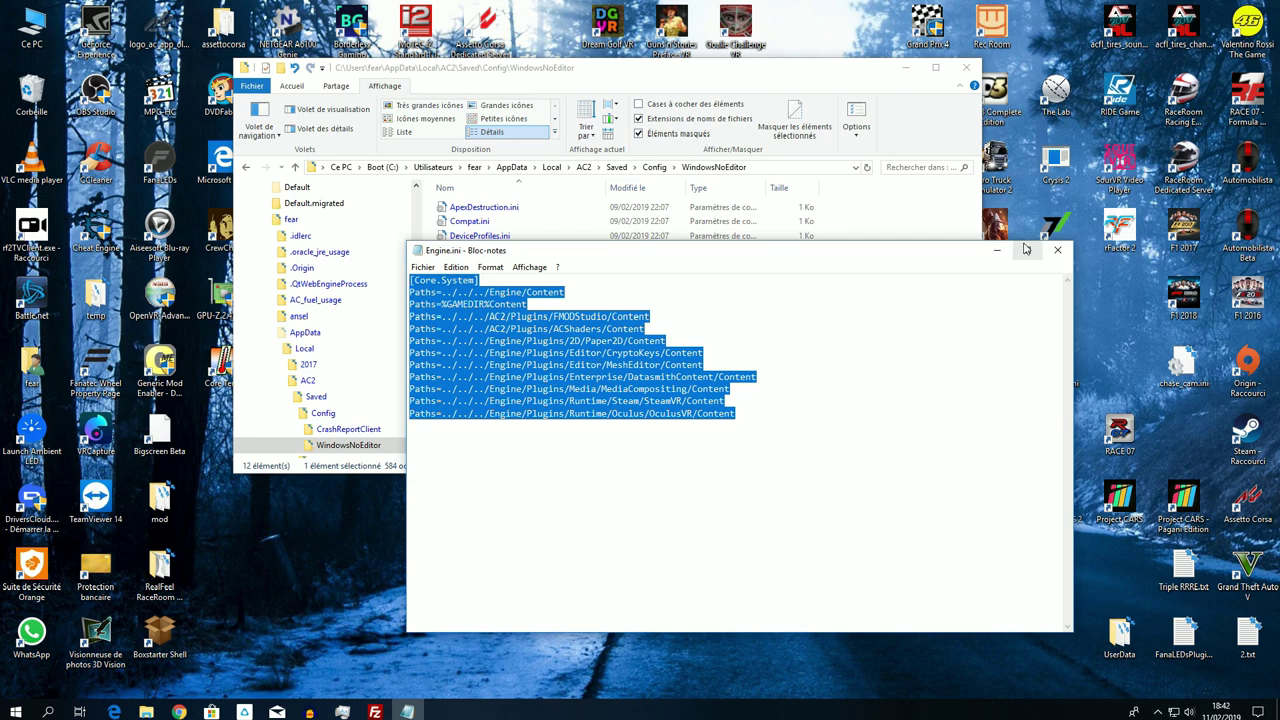
left_click(1057, 250)
- Rename the original Engine.ini in WindowsNoEditor as Engineold.ini
key("F2")
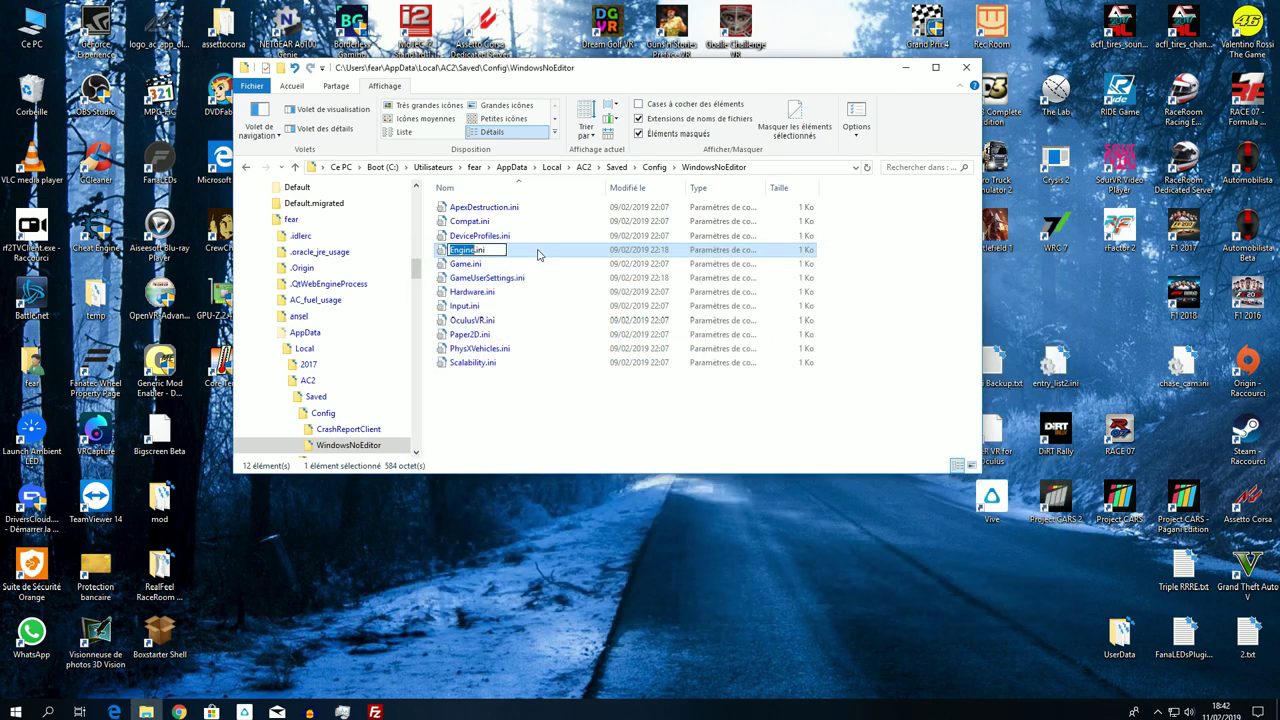
left_click(542, 280)
left_click(526, 250)
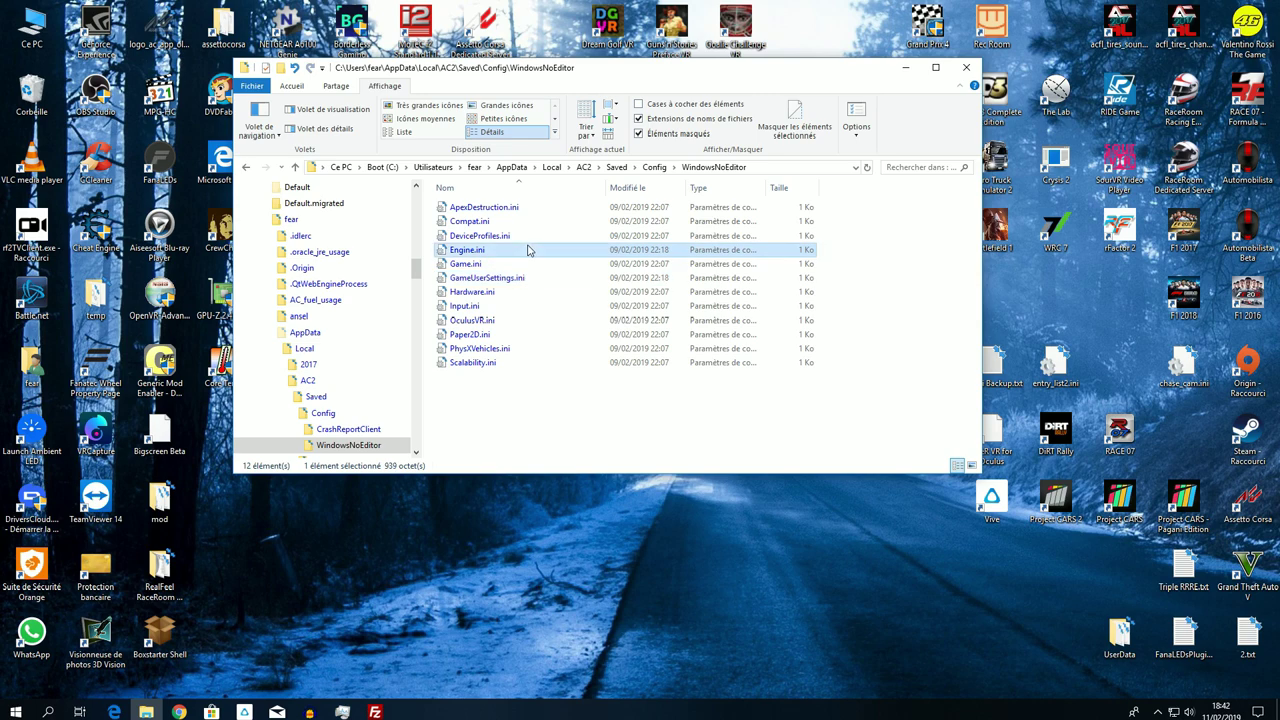
key("F2")
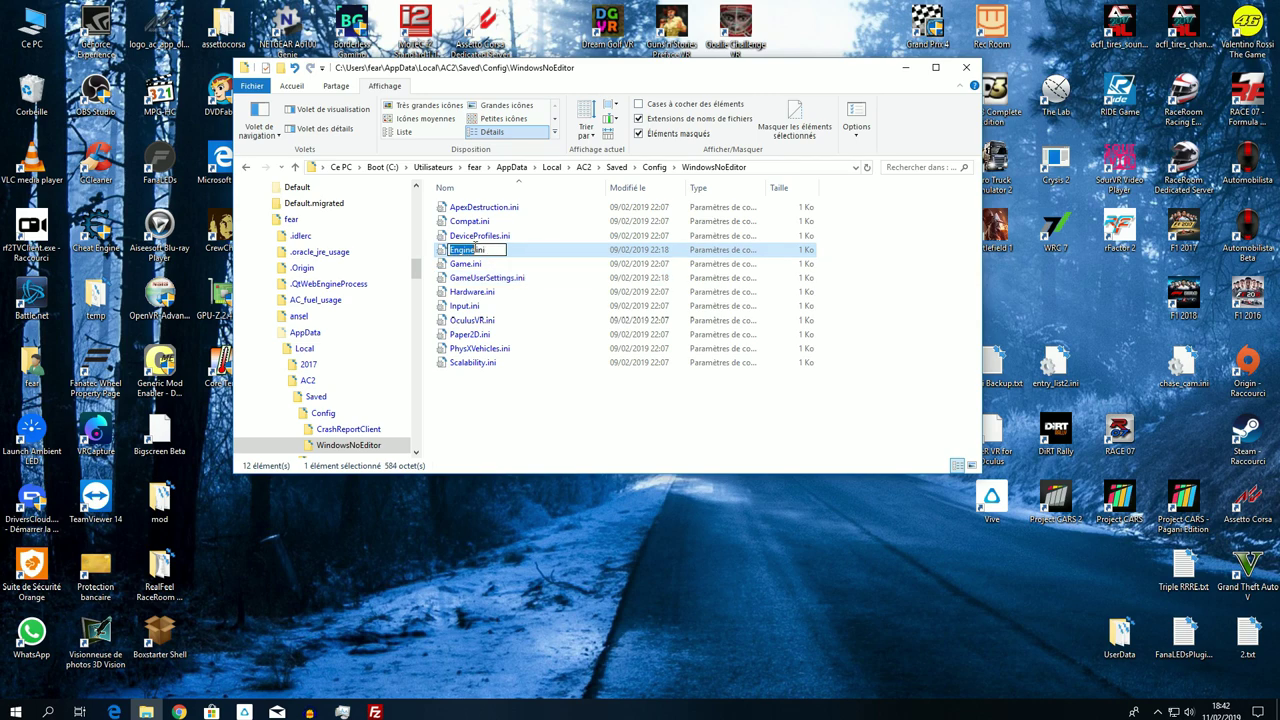
key("Right")
type("old")
key("Return")
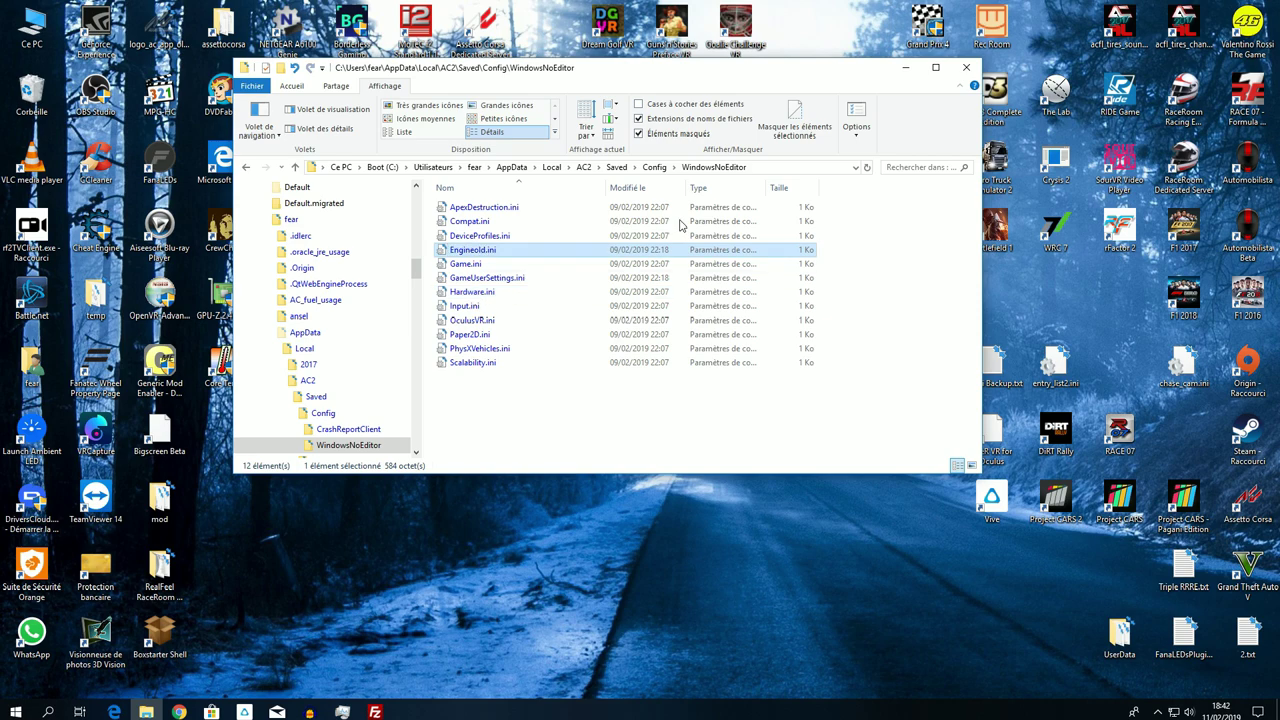
- Minimize the folder window and rename the desktop file Enginemod.ini as Engine.ini
left_click_drag(765, 70, 906, 77)
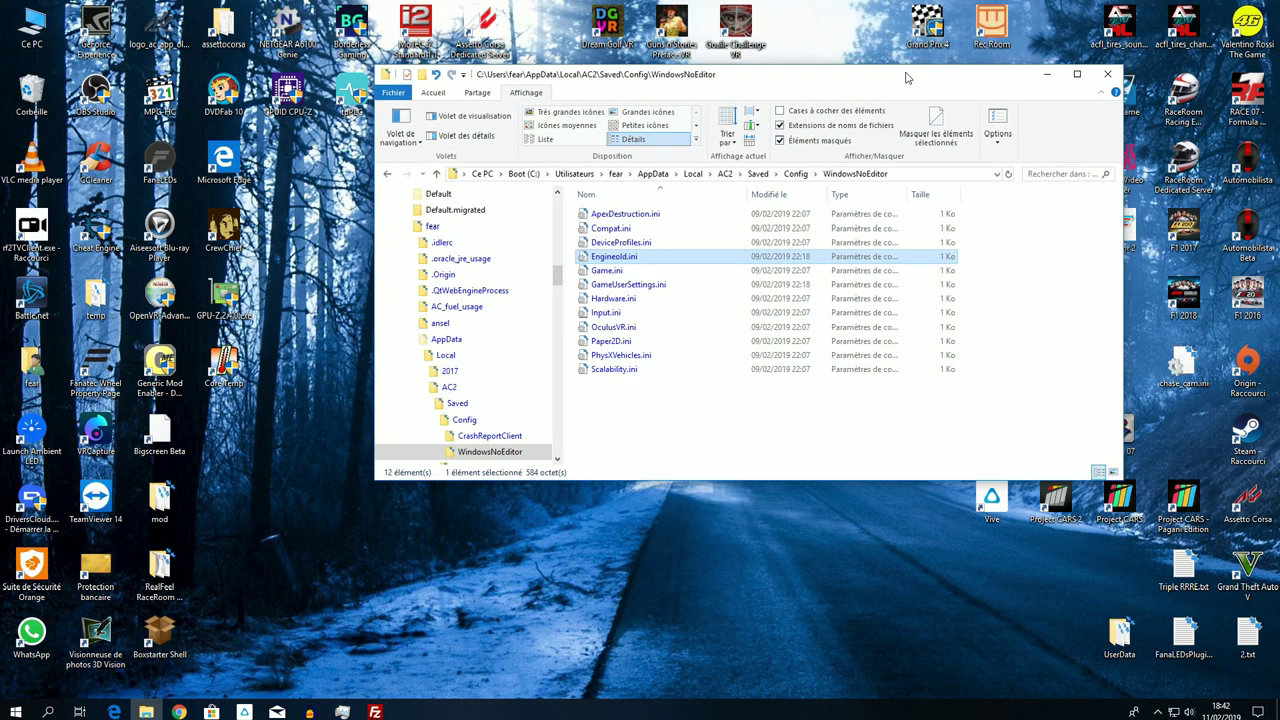
left_click(1046, 74)
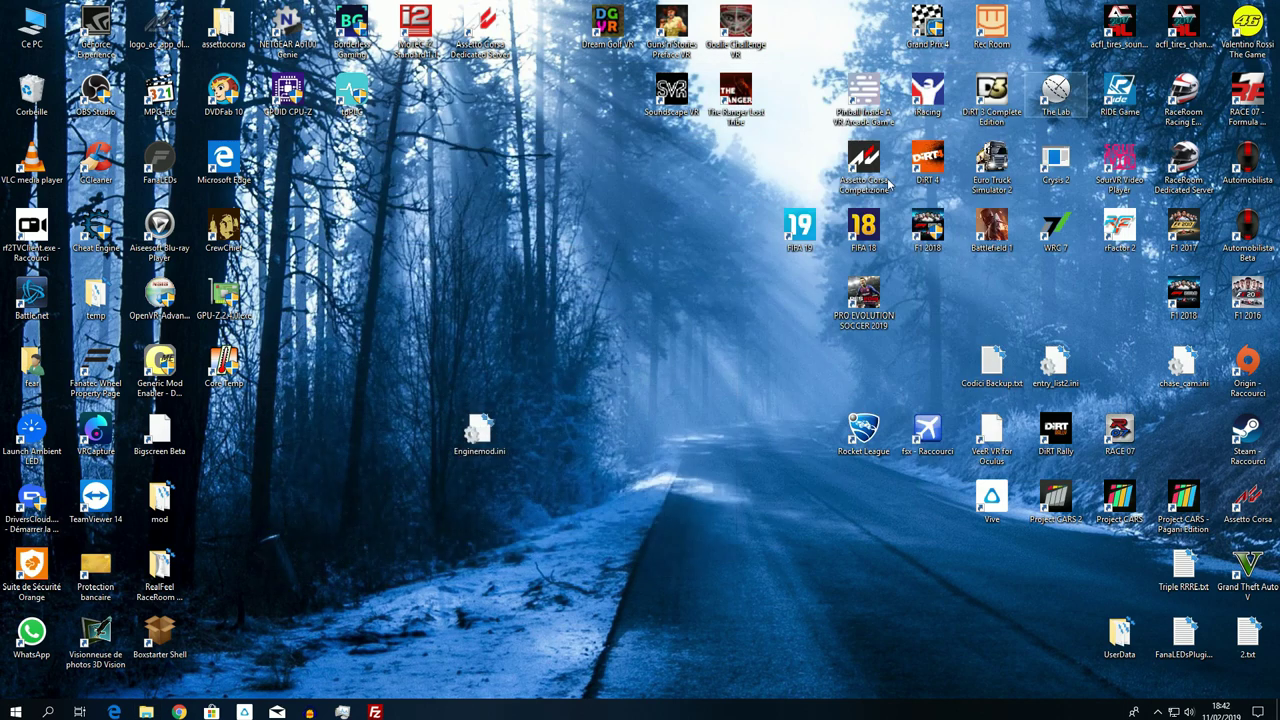
left_click(481, 452)
left_click(480, 452)
key("Delete")
key("Delete")
key("Return")
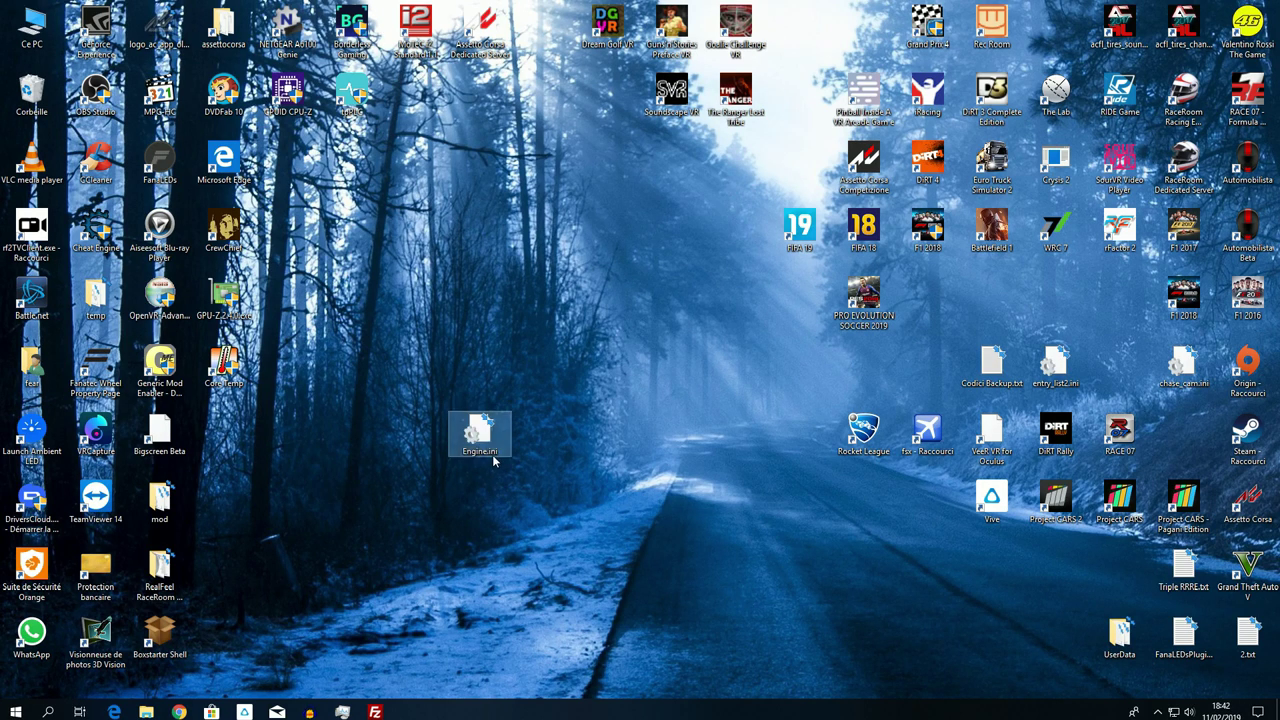
- Move Engine.ini from the desktop into the WindowsNoEditor folder
left_click(146, 711)
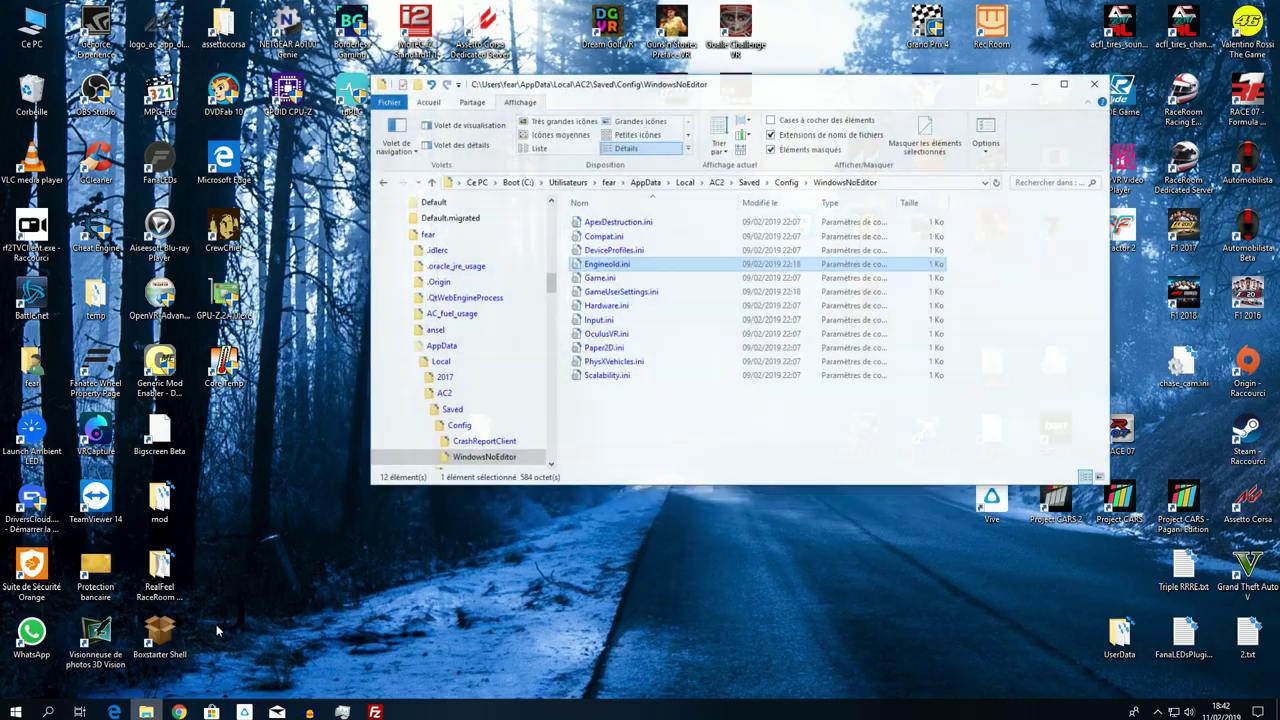
left_click_drag(605, 68, 707, 89)
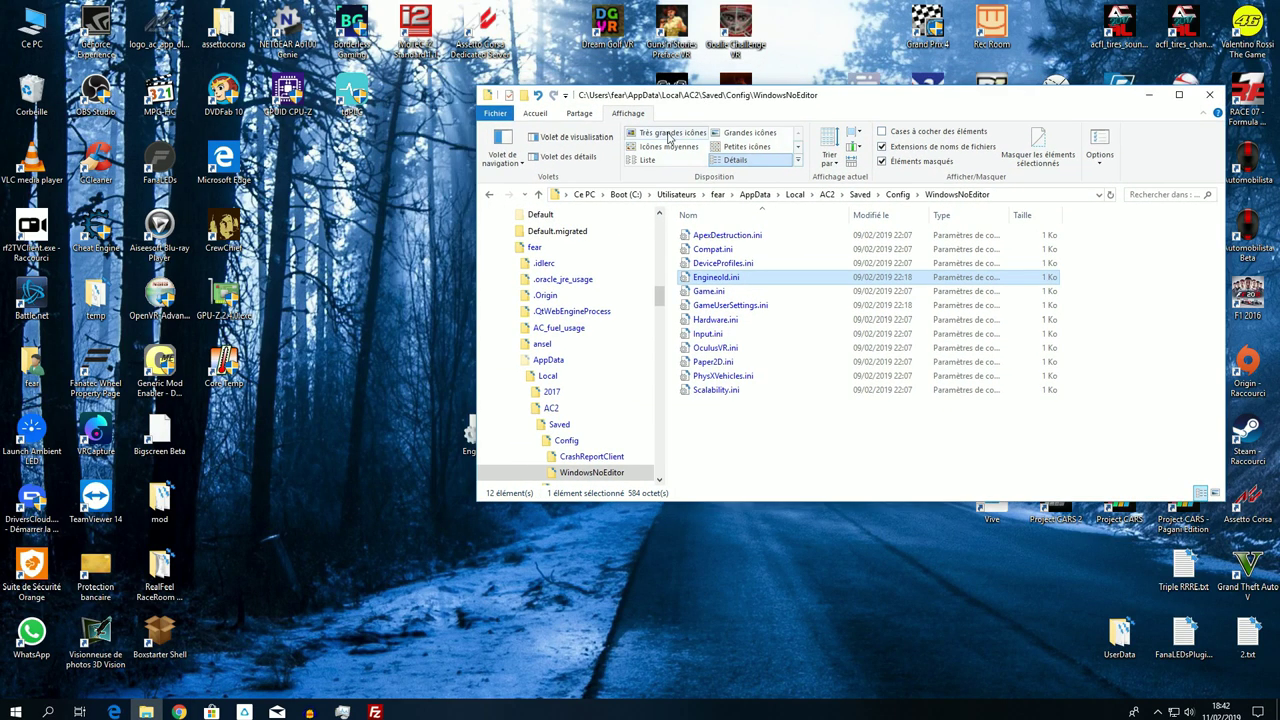
right_click(468, 430)
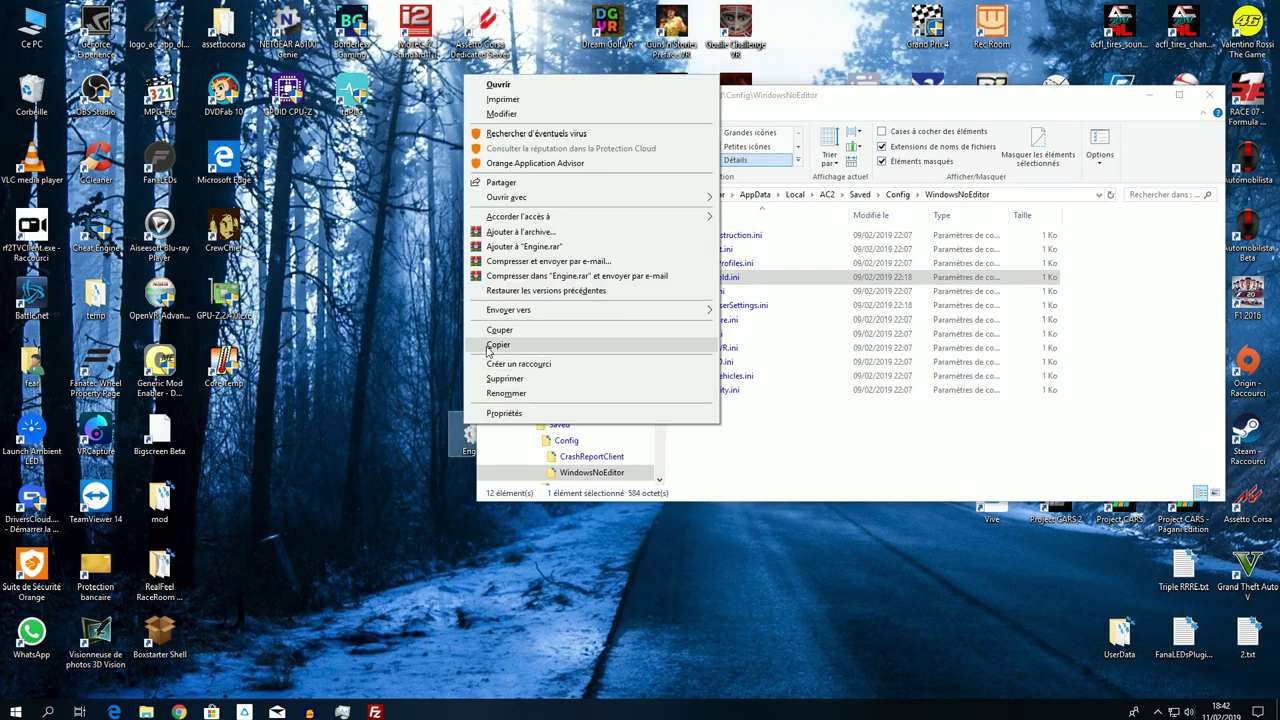
left_click(500, 405)
right_click(731, 444)
left_click(764, 533)
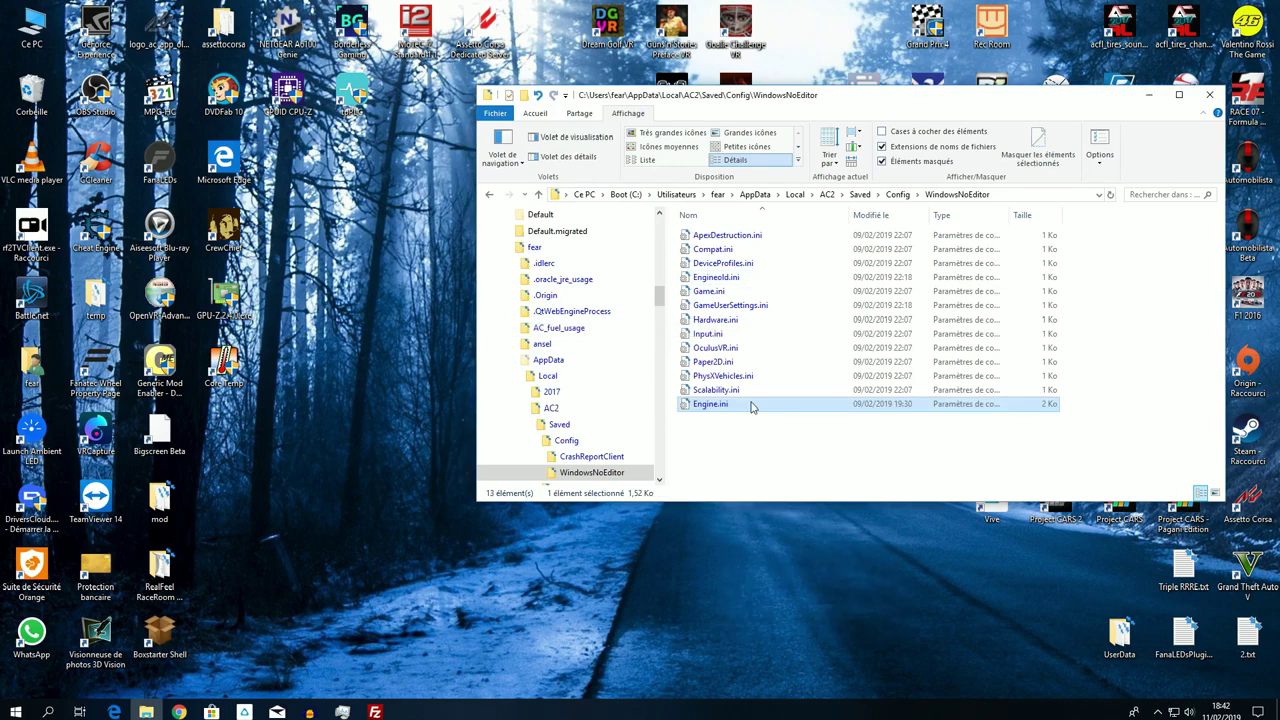
- Review the Oculus and console variable settings in the new Engine.ini, closing the file and the folder window when done
double_click(710, 404)
scroll(677, 400, "down", 9)
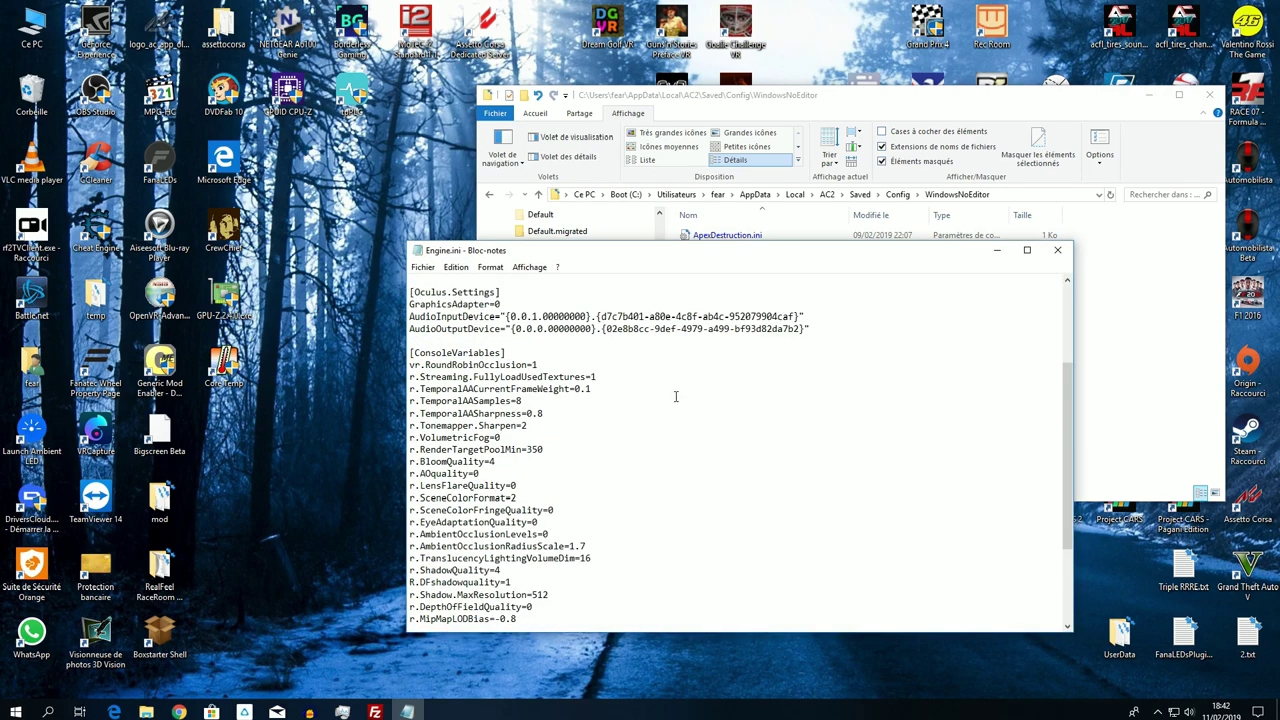
scroll(677, 405, "up", 6)
scroll(678, 405, "down", 3)
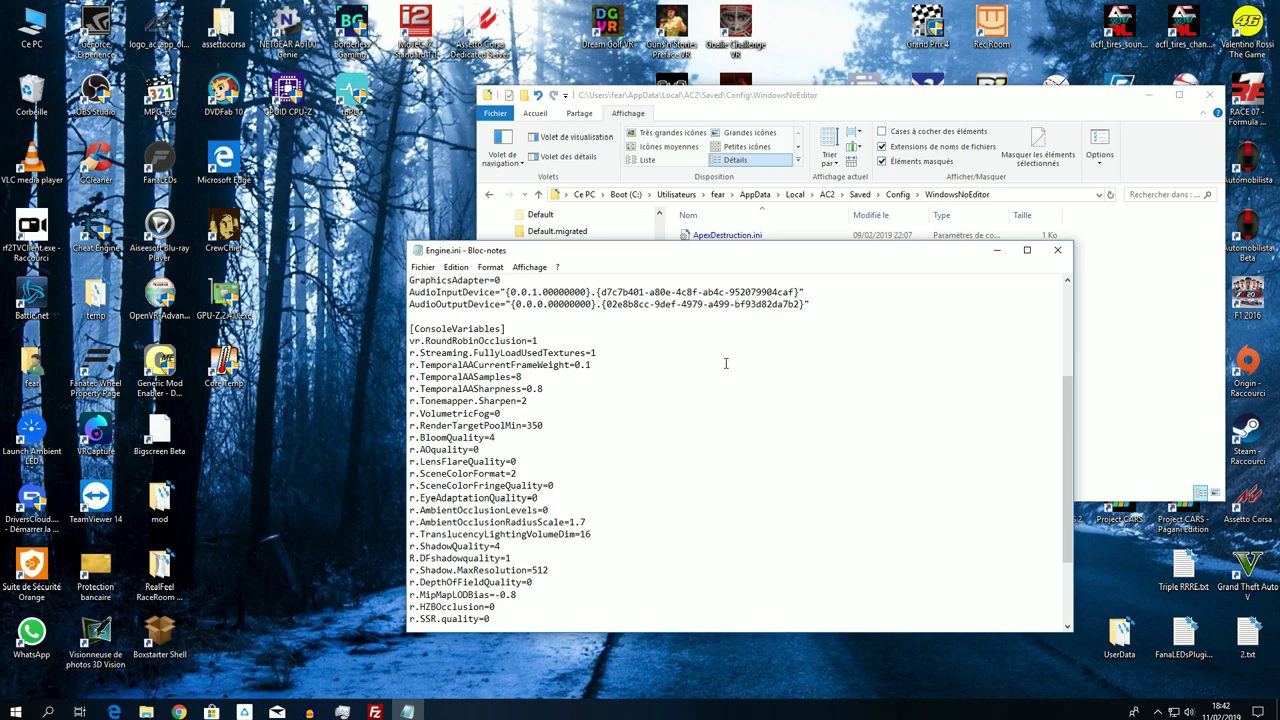
scroll(700, 430, "down", 3)
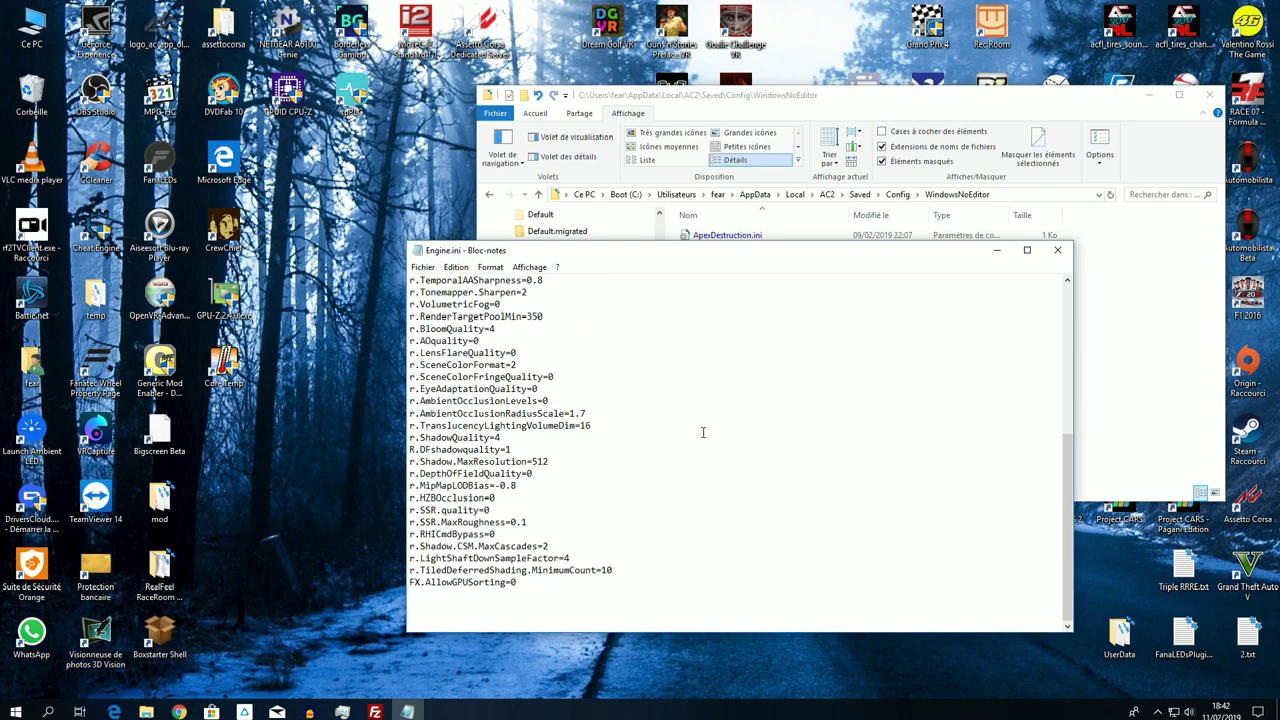
scroll(703, 430, "up", 2)
left_click(1057, 250)
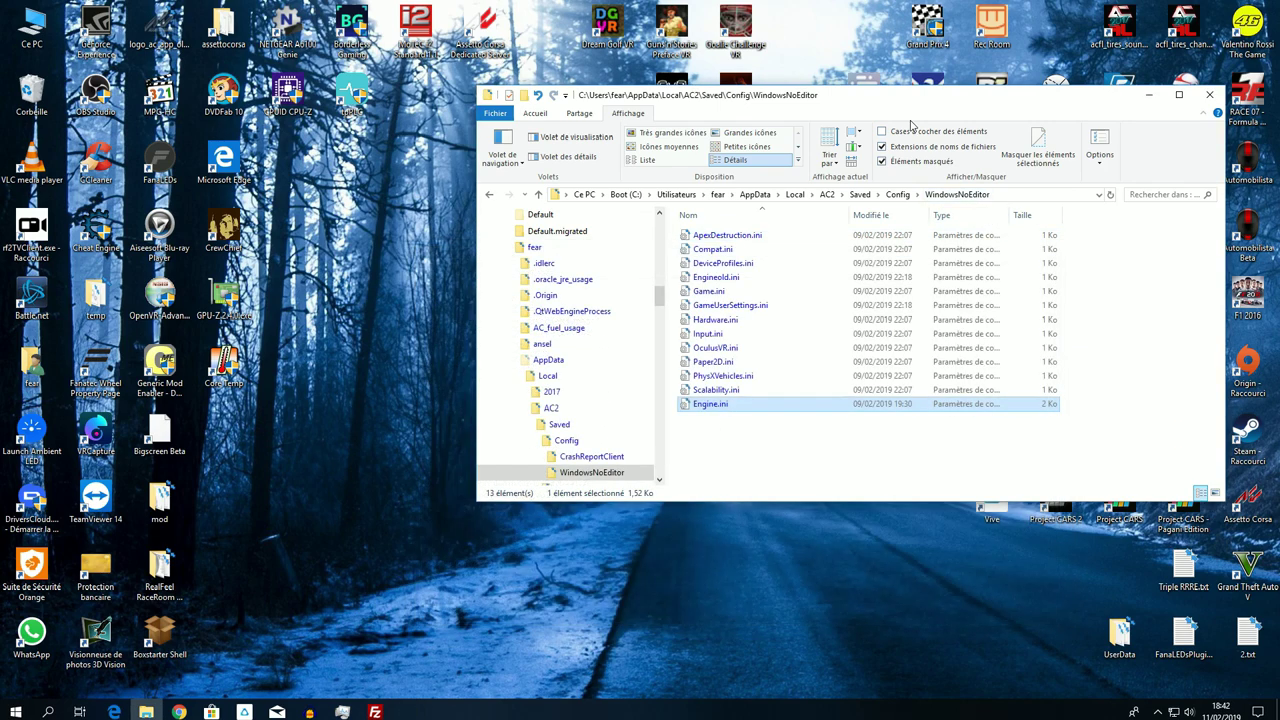
left_click_drag(884, 105, 635, 110)
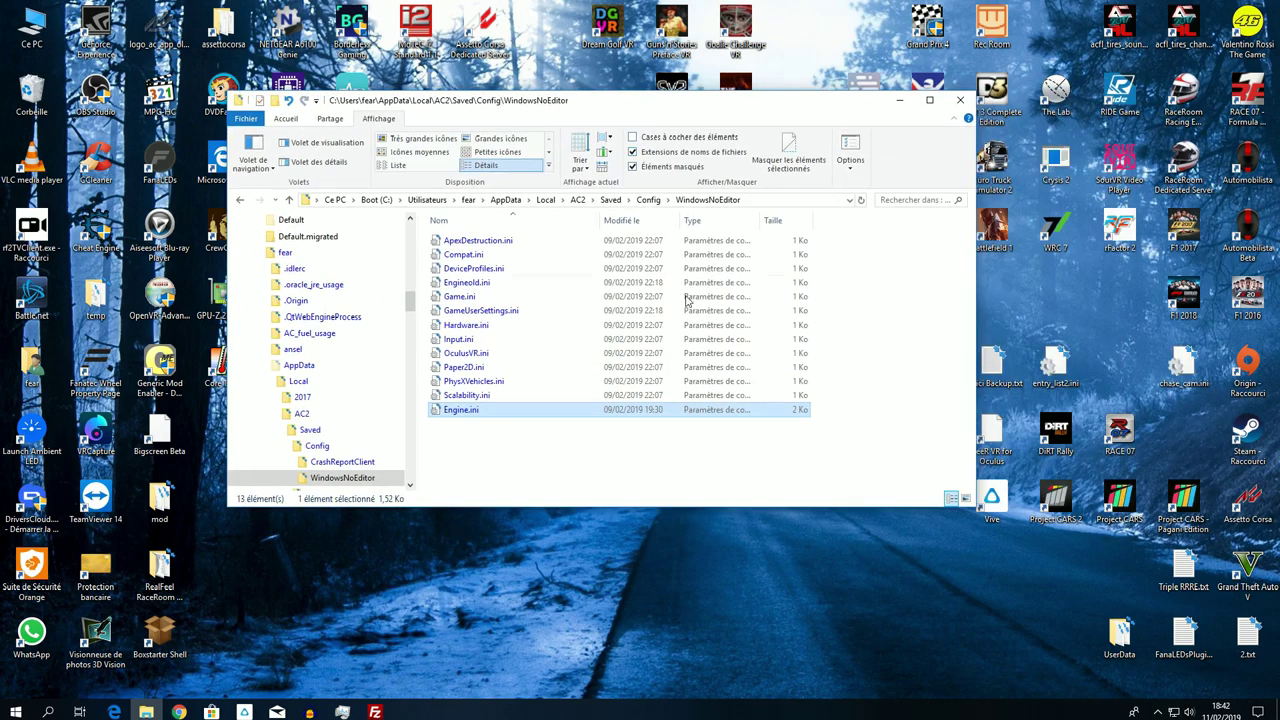
left_click(960, 104)
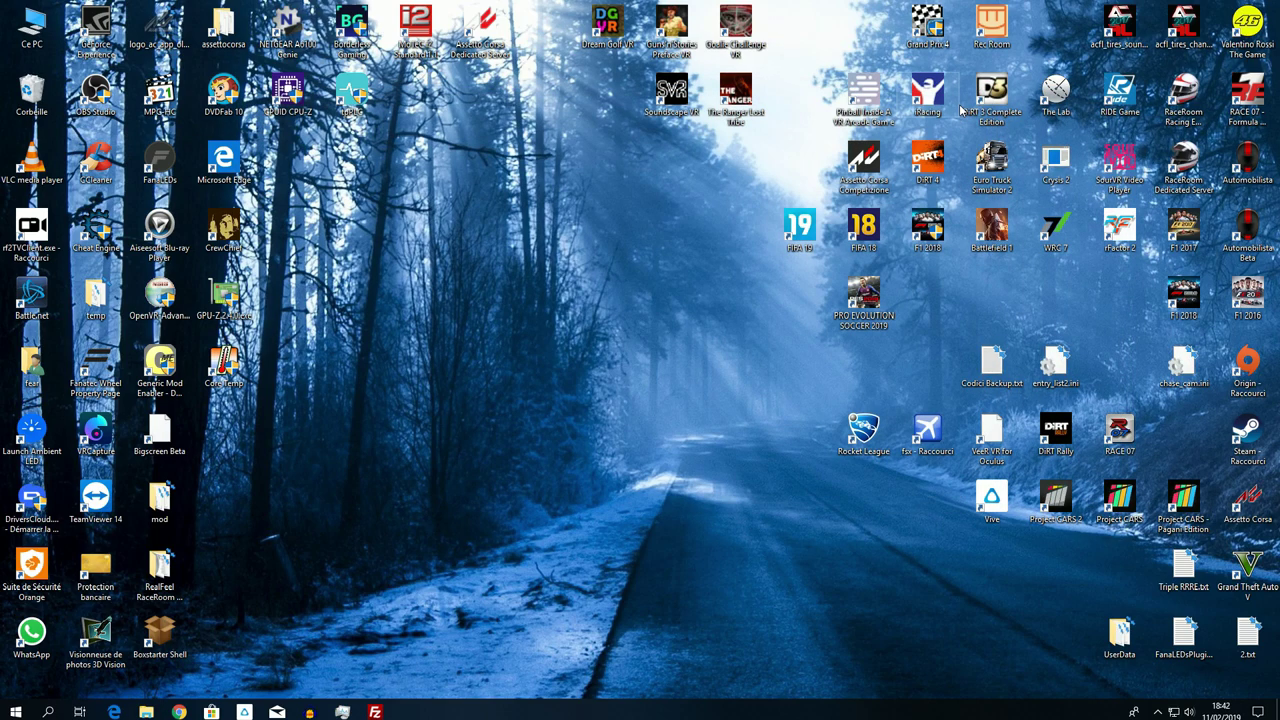